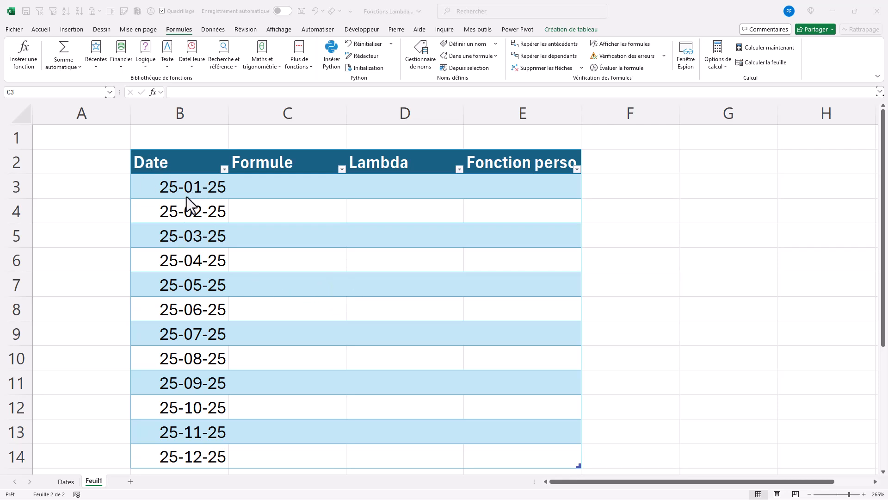
pyautogui.click(191, 61)
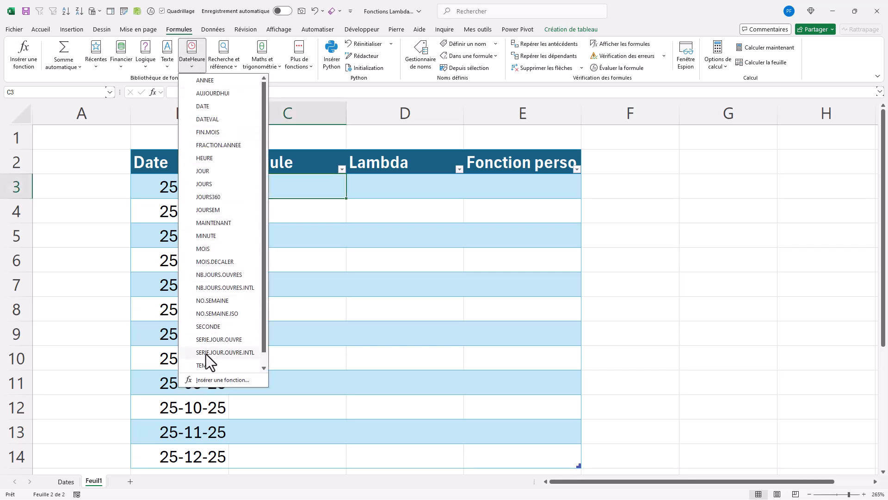
pyautogui.scroll(-1, 257, 354)
pyautogui.click(340, 242)
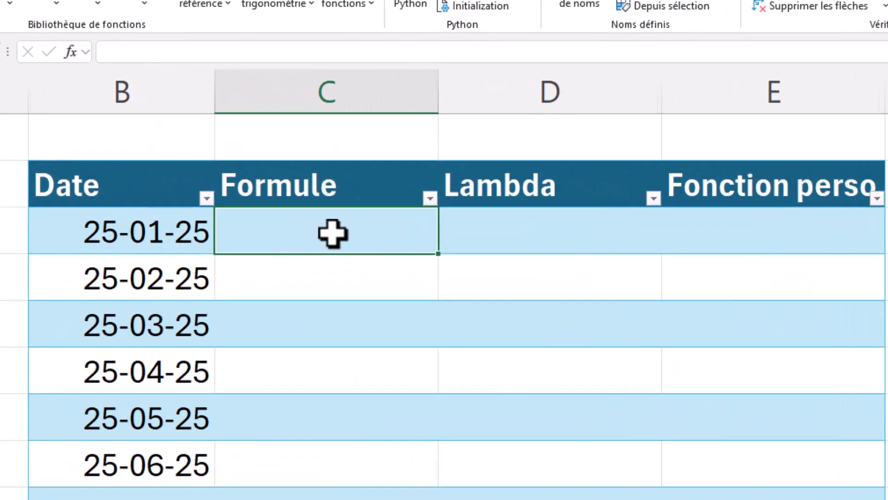
pyautogui.write('=arron')
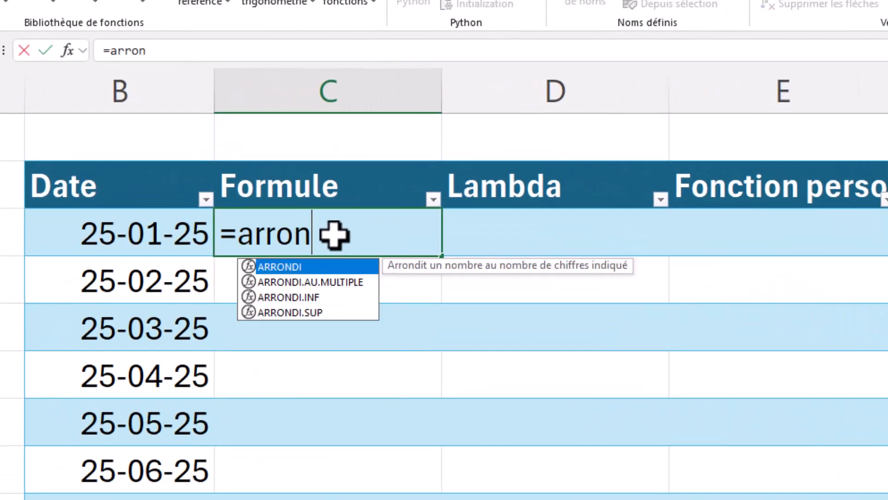
pyautogui.press('Down')
pyautogui.press('Down')
pyautogui.press('Down')
pyautogui.press('Tab')
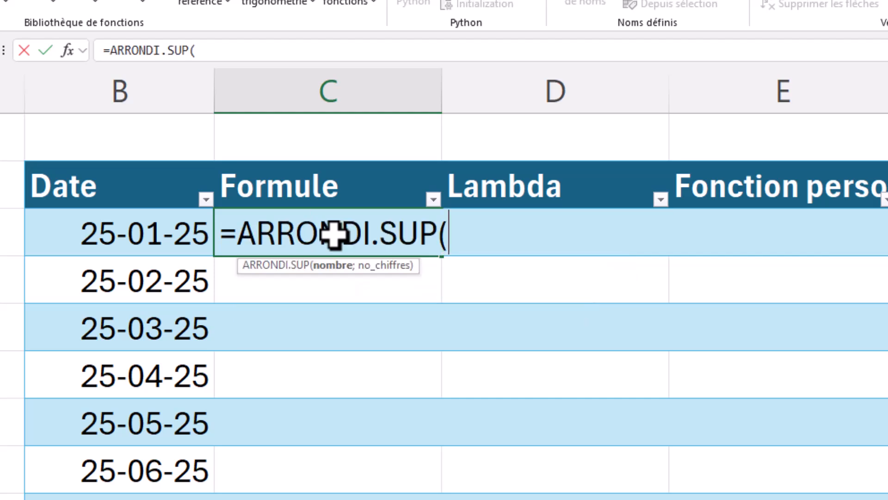
pyautogui.write('m')
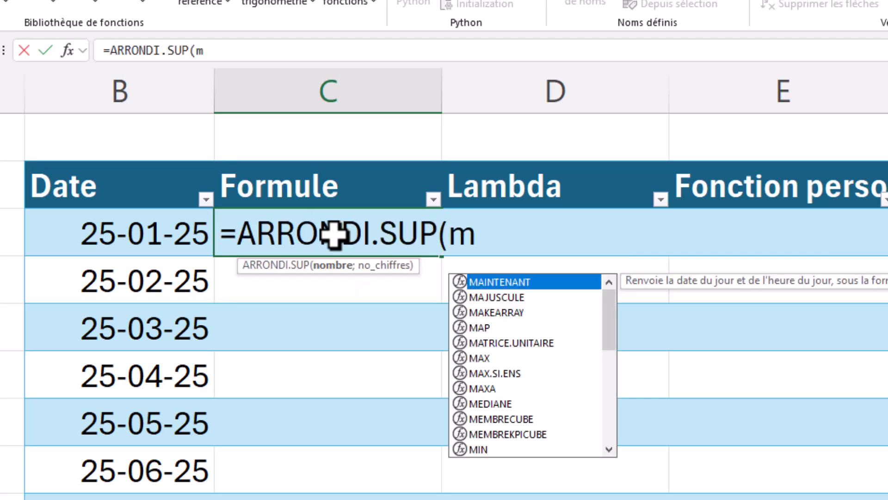
pyautogui.write('o')
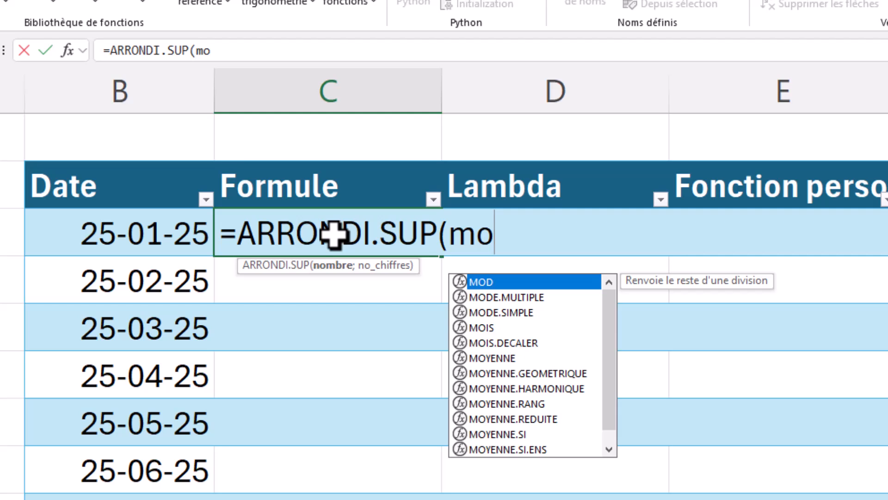
pyautogui.write('i')
pyautogui.press('Tab')
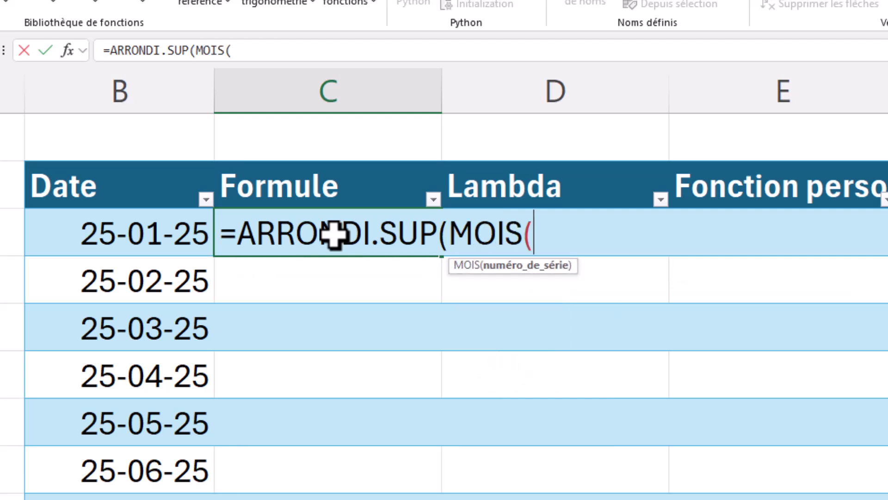
pyautogui.click(121, 231)
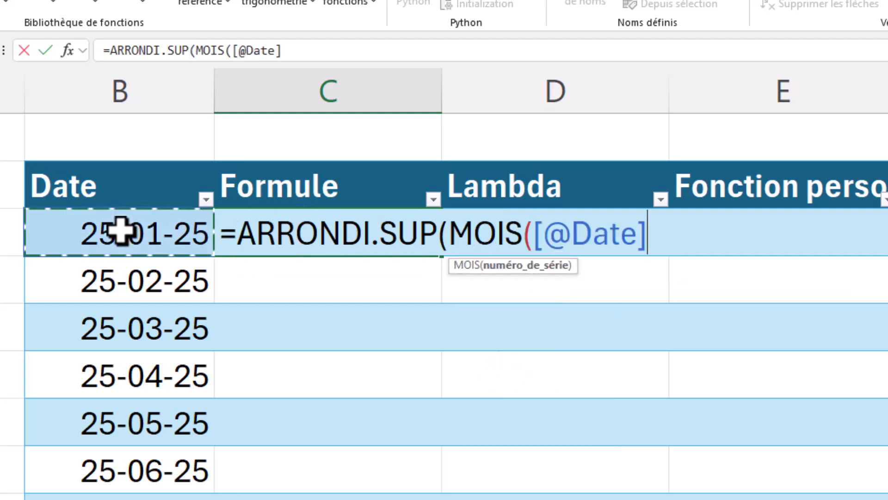
pyautogui.write(')/3;0)')
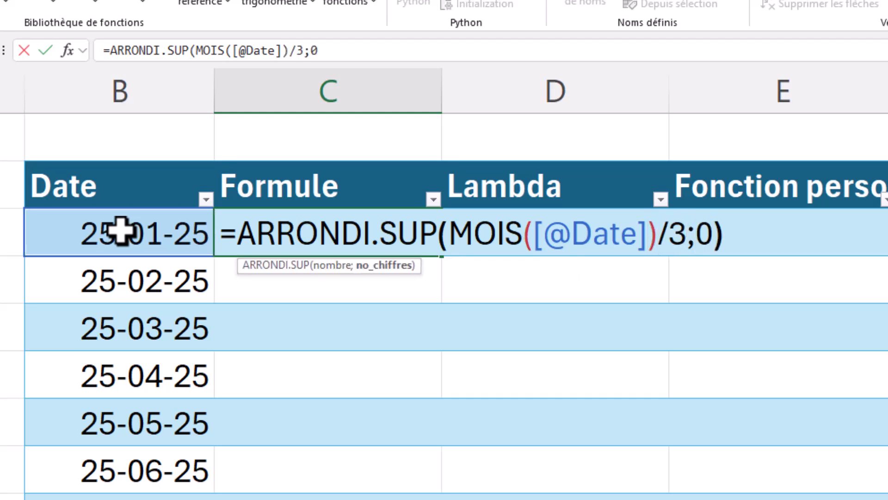
pyautogui.press('Return')
pyautogui.press('Up')
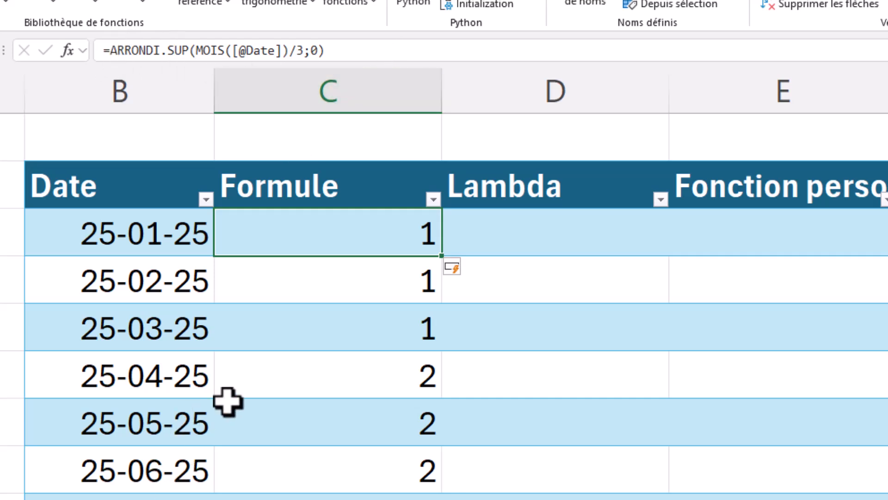
# Copy C3's formula without its equals sign and paste it in D3 as the calculation of a LAMBDA with parameter _d.
pyautogui.moveTo(111, 50); pyautogui.dragTo(384, 227)
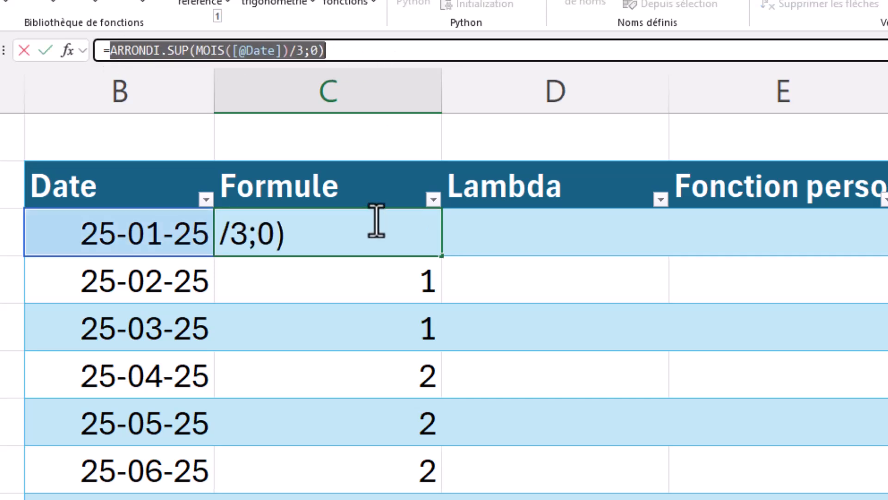
pyautogui.press('Return')
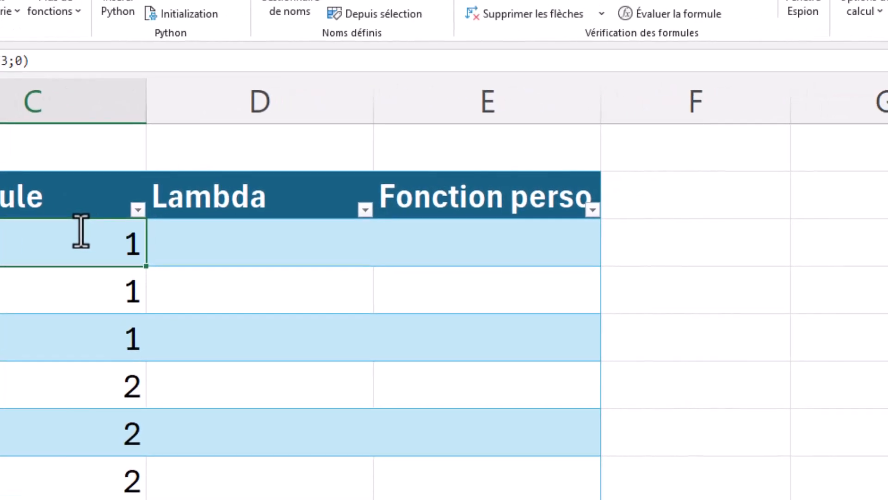
pyautogui.click(179, 237)
pyautogui.write('=lamd')
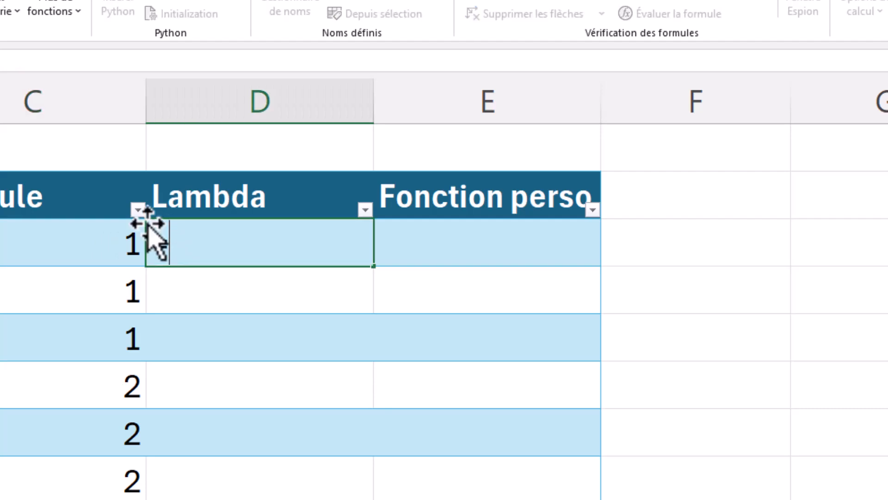
pyautogui.press('BackSpace')
pyautogui.write('b')
pyautogui.press('Tab')
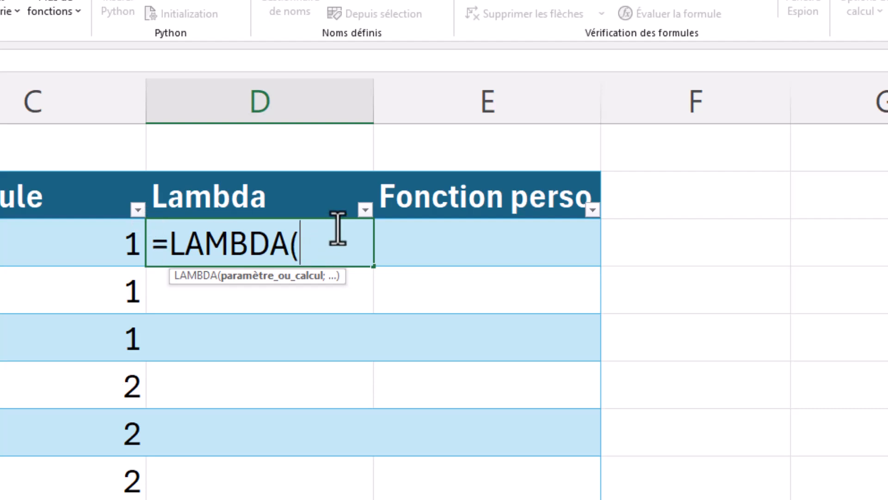
pyautogui.write('_d')
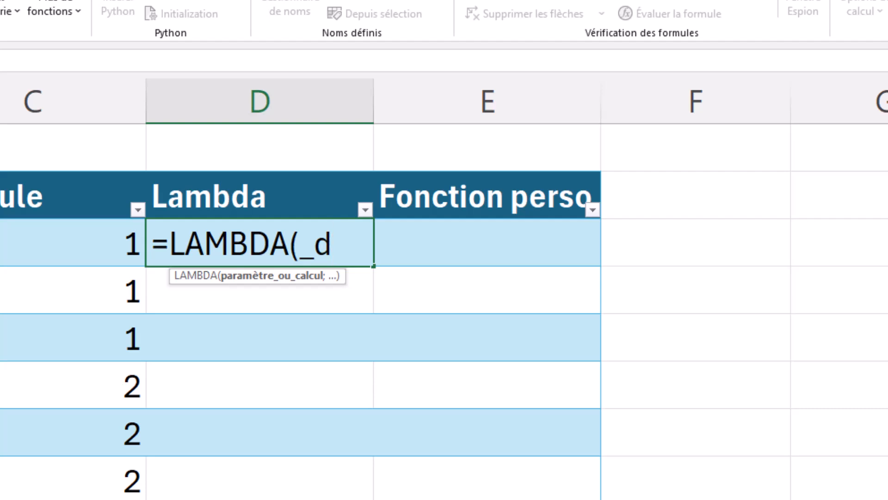
pyautogui.write(';')
pyautogui.hotkey('ctrl', 'v')
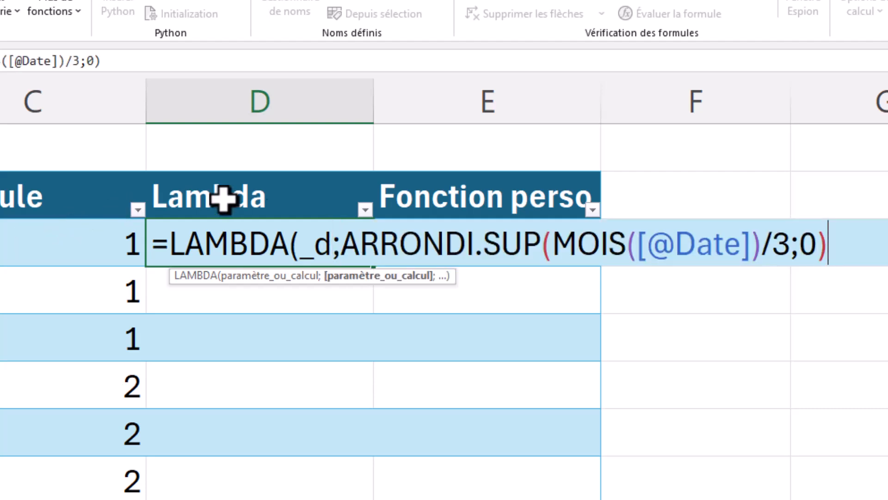
pyautogui.moveTo(637, 245); pyautogui.dragTo(750, 245)
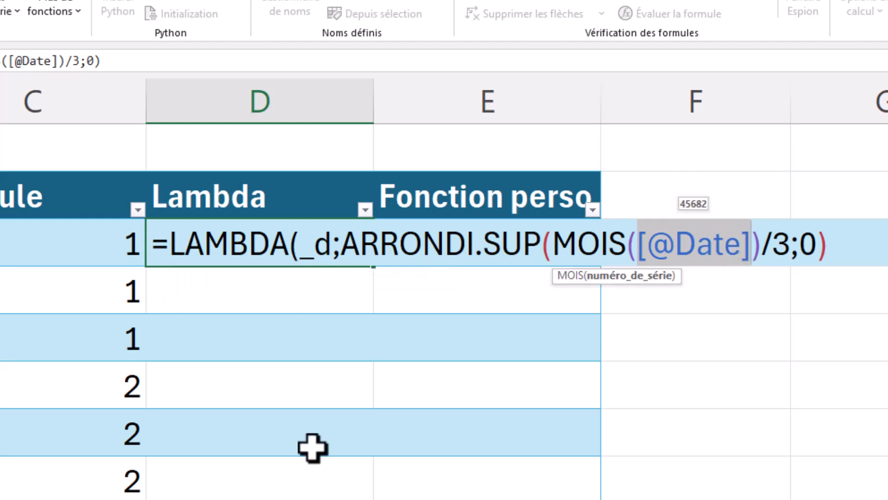
pyautogui.write('_')
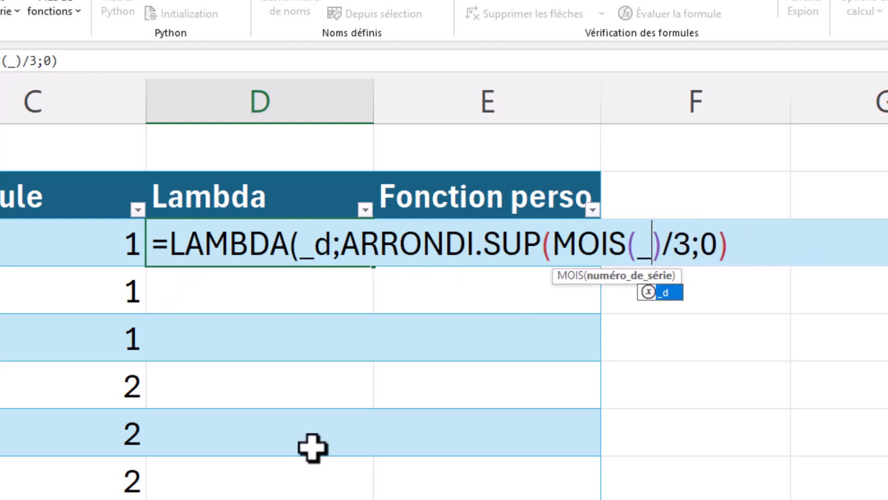
pyautogui.write('d')
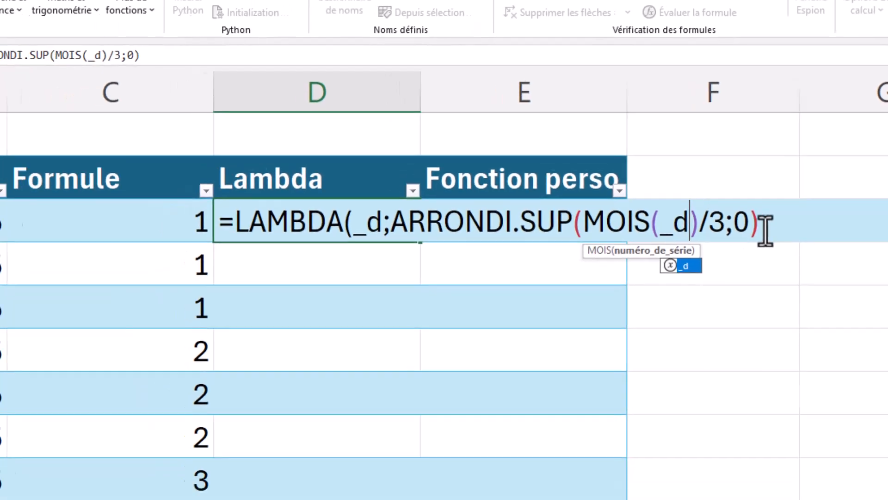
pyautogui.click(756, 244)
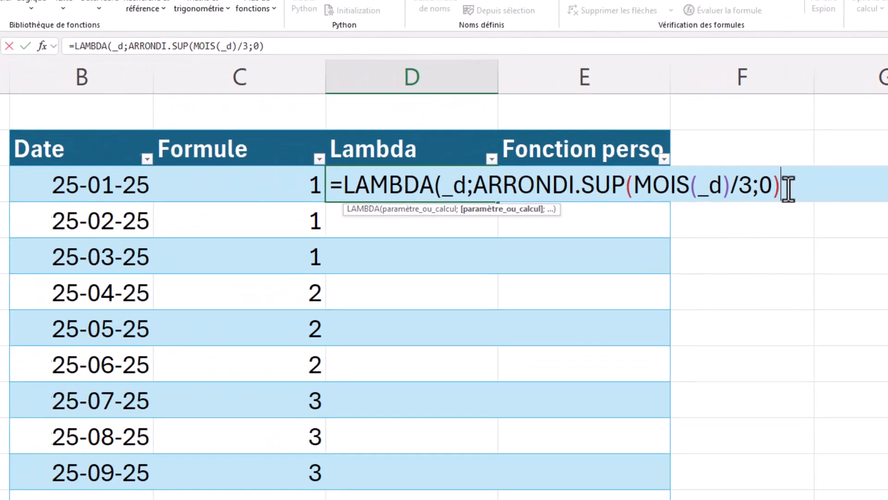
pyautogui.write(')')
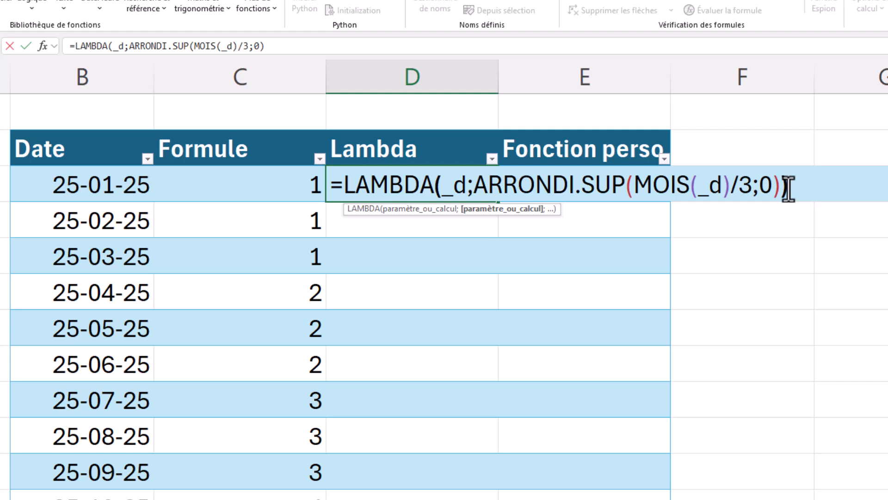
pyautogui.write('(')
pyautogui.click(100, 185)
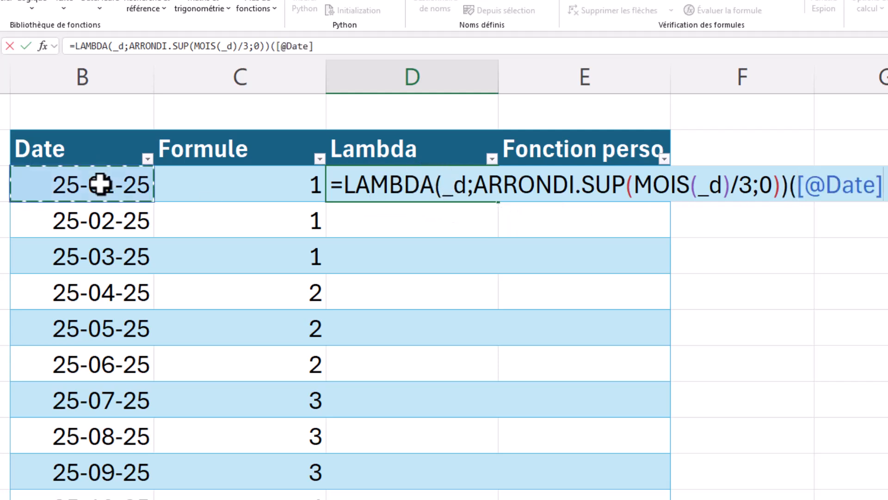
pyautogui.write(')')
pyautogui.press('Return')
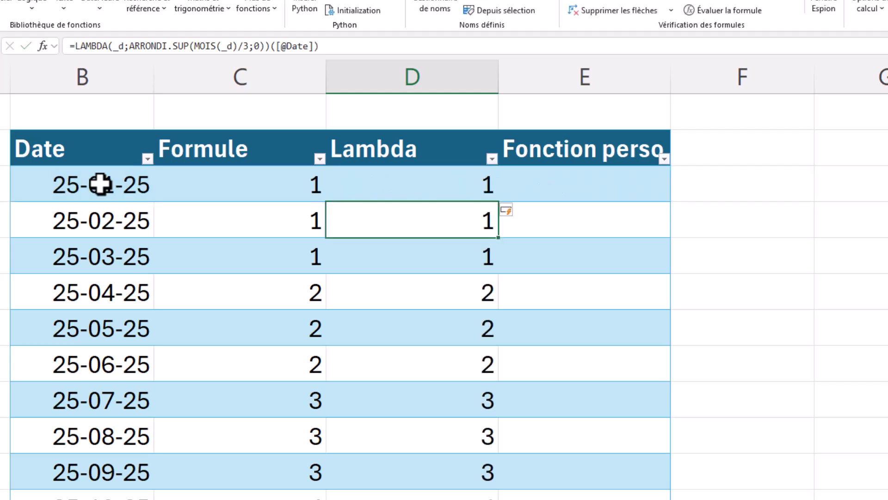
pyautogui.click(462, 183)
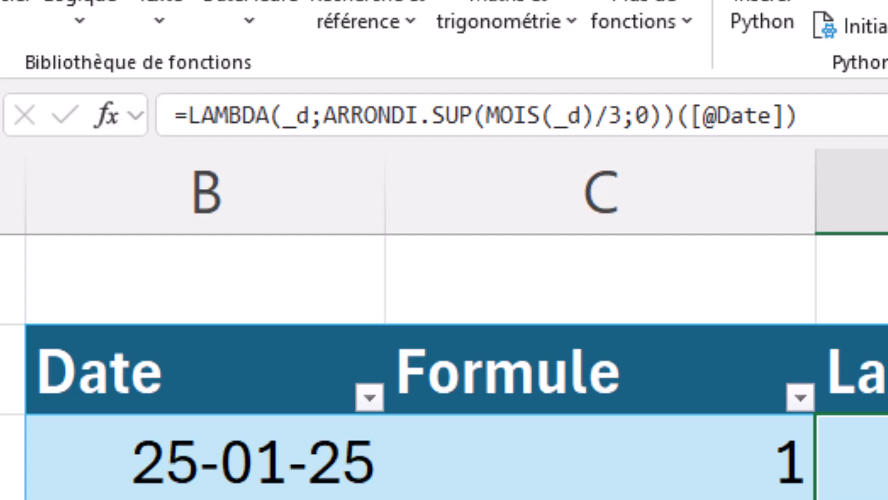
pyautogui.moveTo(170, 117); pyautogui.dragTo(679, 111)
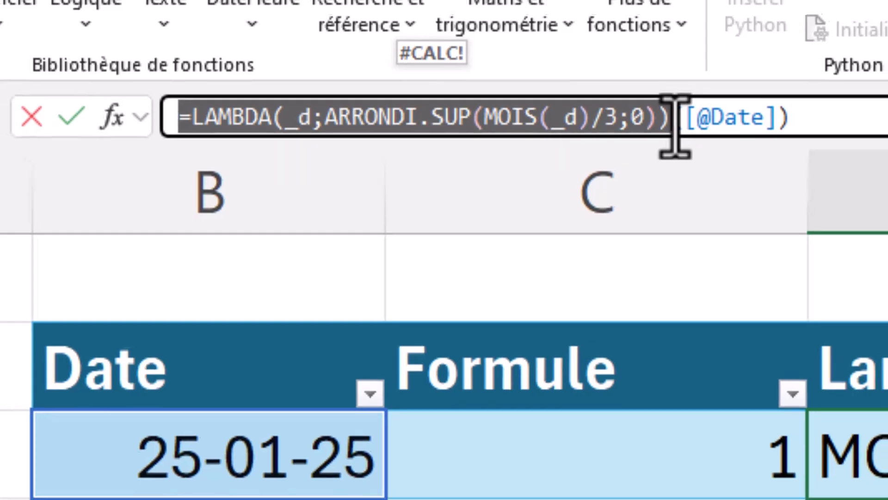
pyautogui.press('Escape')
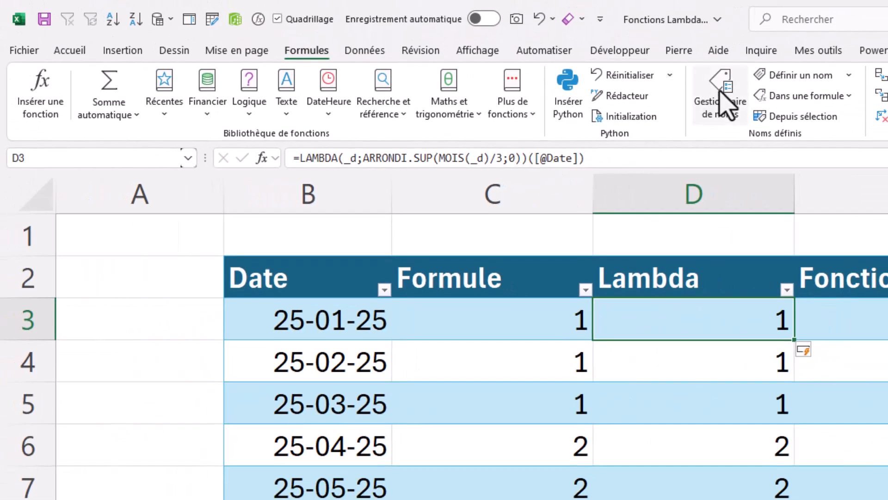
# Define the workbook name DATE.TRIMESTRE, referring to the copied LAMBDA formula.
pyautogui.click(720, 92)
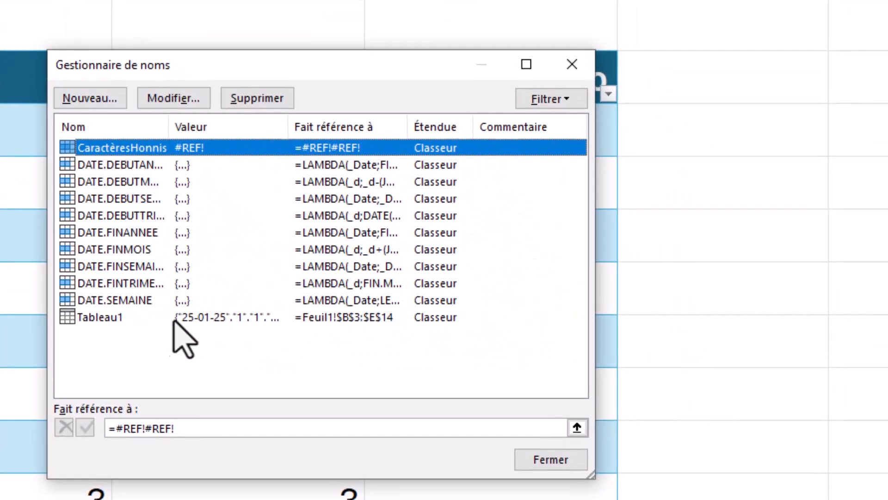
pyautogui.click(86, 104)
pyautogui.write('DATE.')
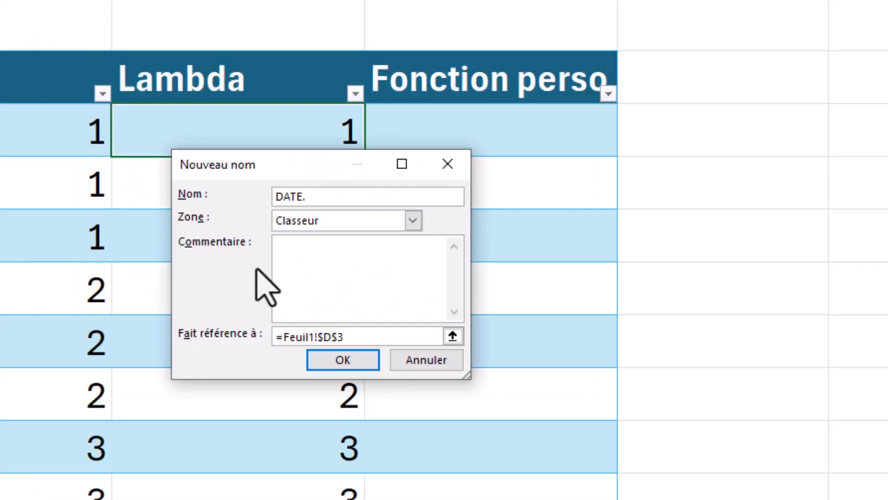
pyautogui.write('TRIMESTRE')
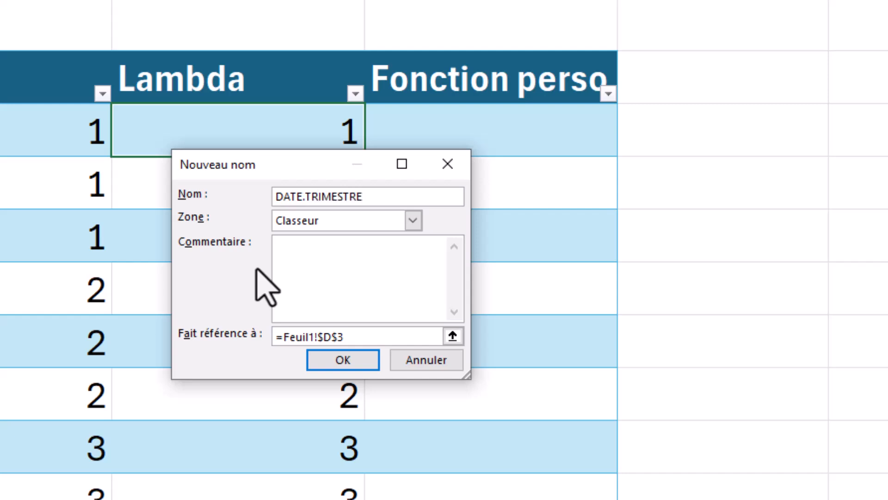
pyautogui.moveTo(365, 337); pyautogui.dragTo(49, 288)
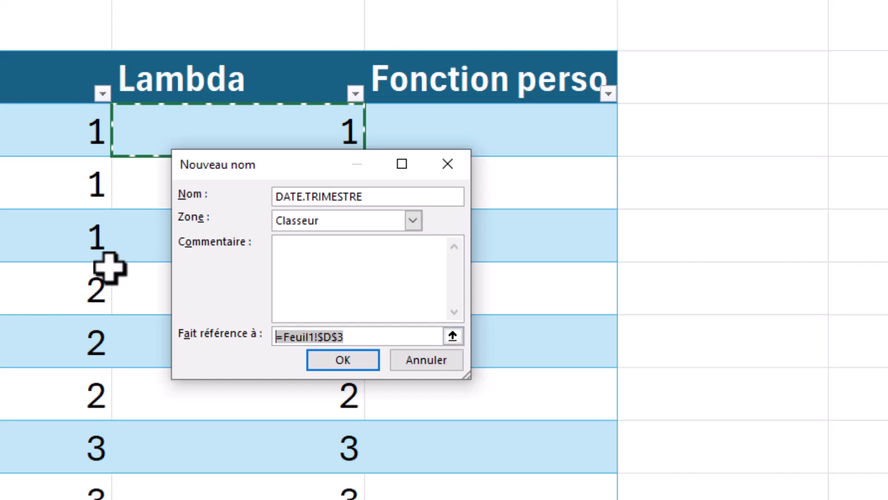
pyautogui.hotkey('ctrl', 'v')
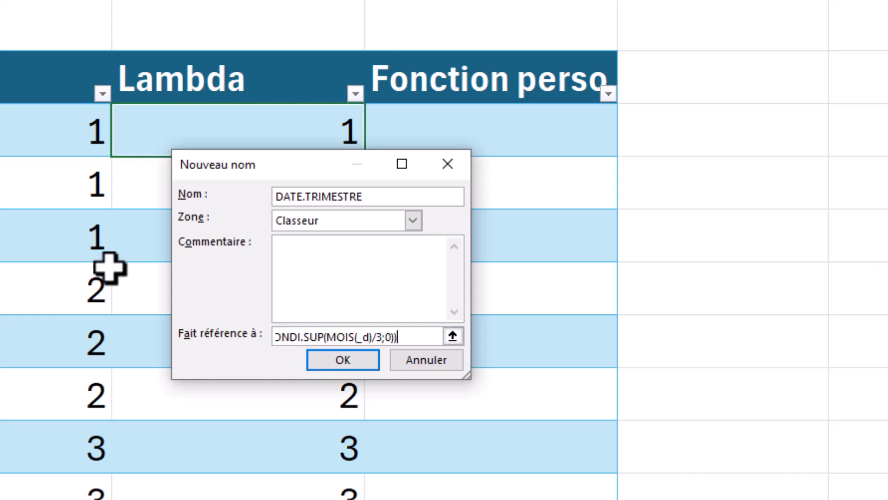
pyautogui.click(343, 360)
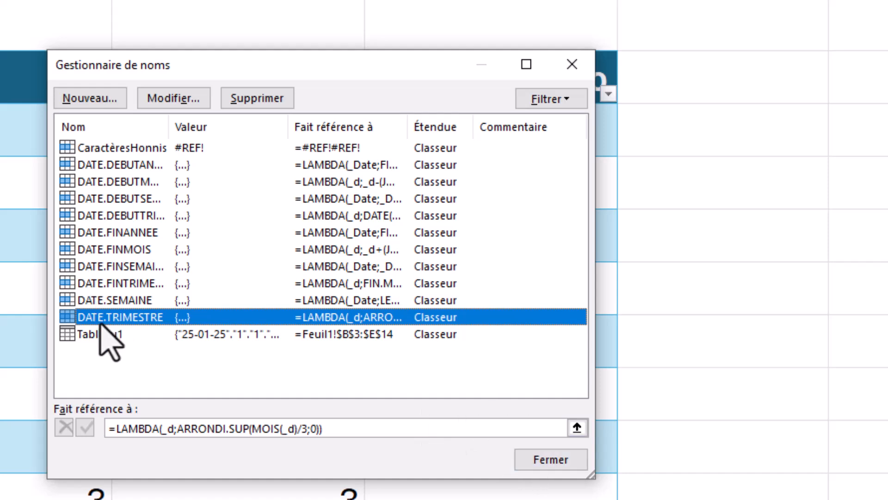
pyautogui.click(529, 459)
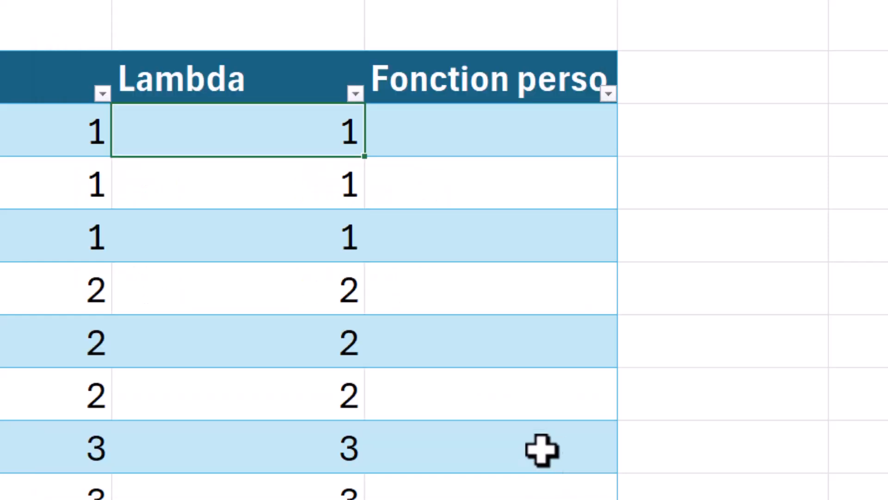
pyautogui.click(416, 124)
pyautogui.write('=date.t')
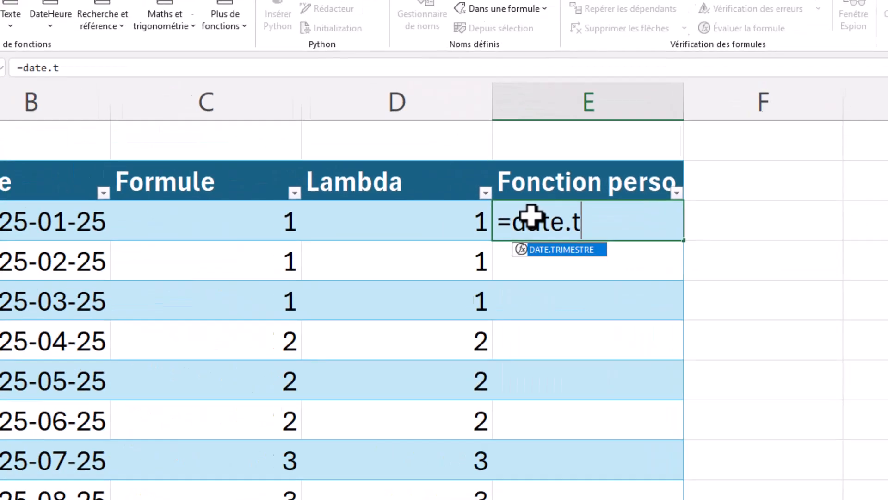
pyautogui.write('ri')
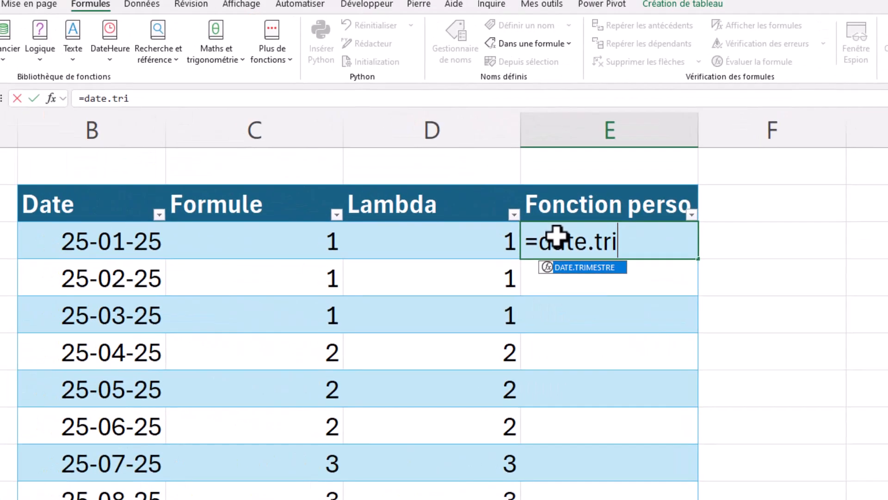
pyautogui.press('Tab')
pyautogui.click(126, 240)
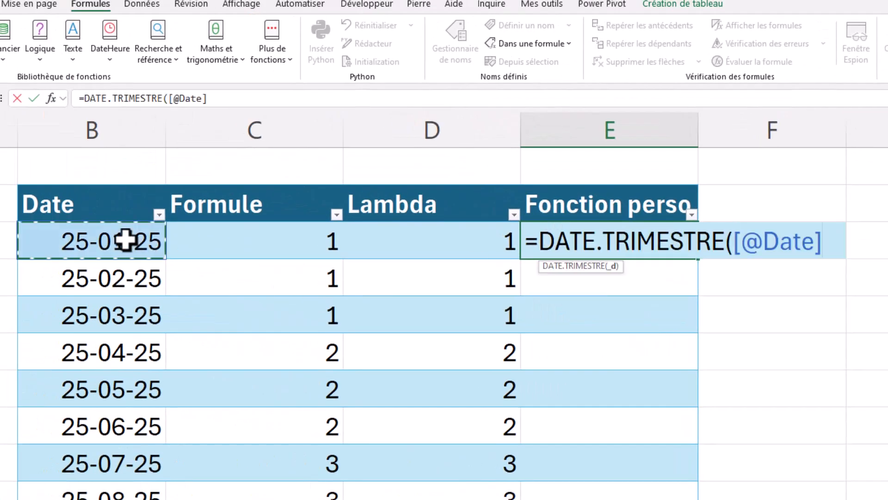
pyautogui.write(')')
pyautogui.press('Return')
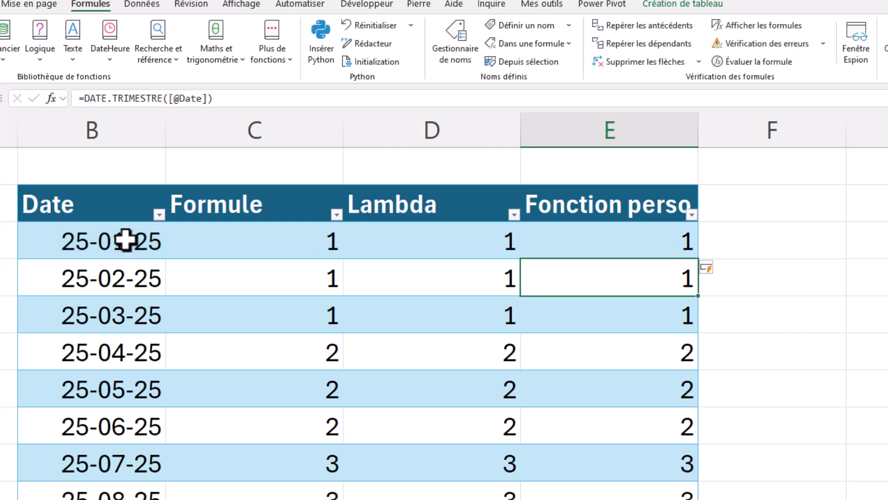
# Examine the custom function call in E3 and how DATE functions are suggested, keeping the existing formula.
pyautogui.click(641, 244)
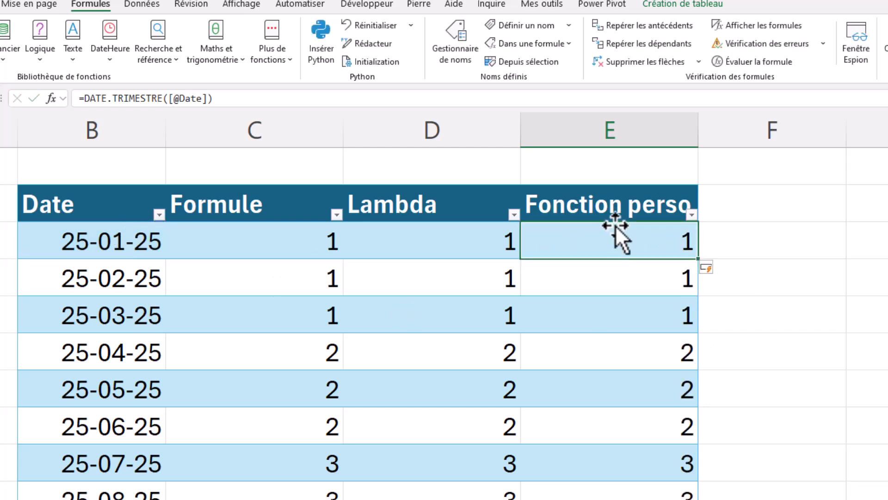
pyautogui.doubleClick(622, 239)
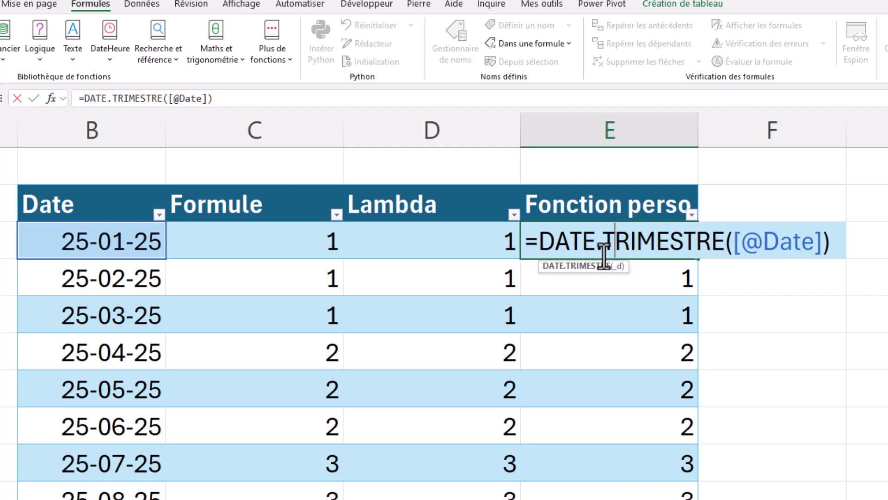
pyautogui.press('Escape')
pyautogui.write('=date.')
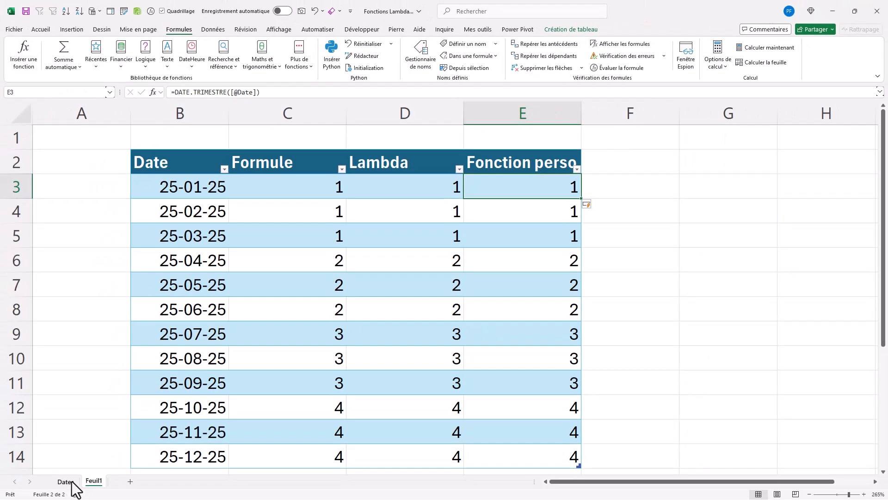
# On the Dates sheet, enter =DATE.TRIMESTRE(B3) in C3.
pyautogui.click(65, 483)
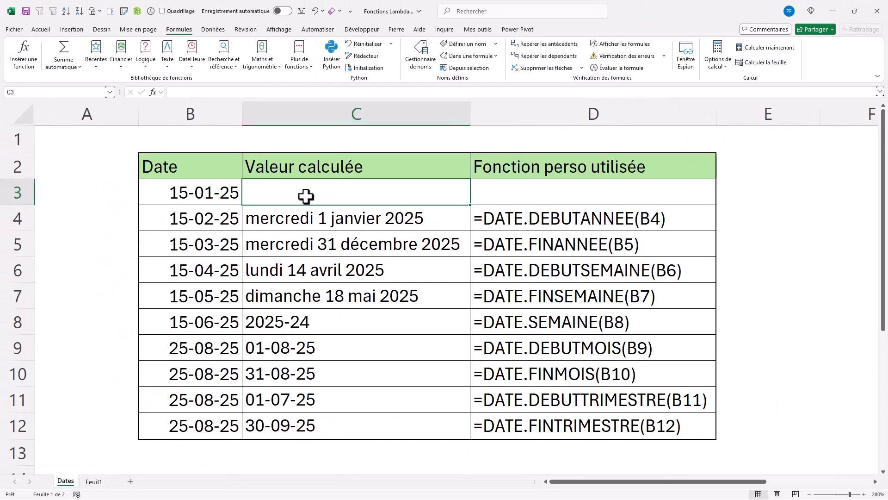
pyautogui.write('=date')
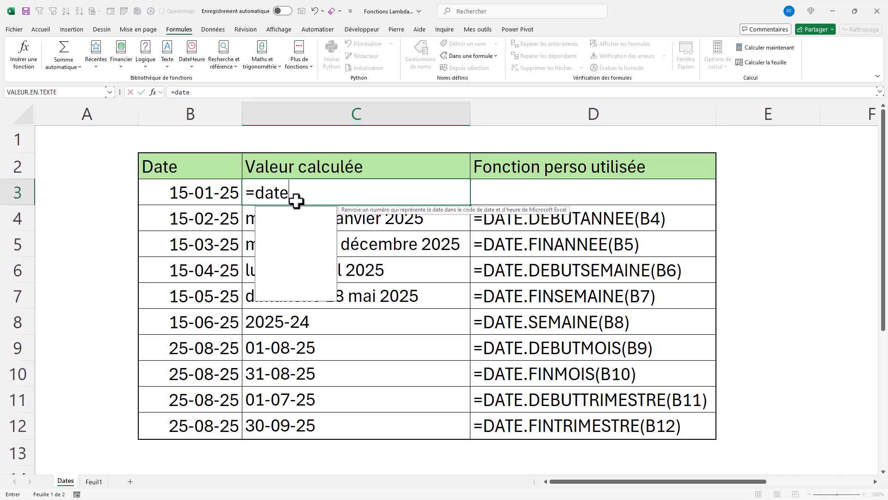
pyautogui.write('.trim')
pyautogui.press('Tab')
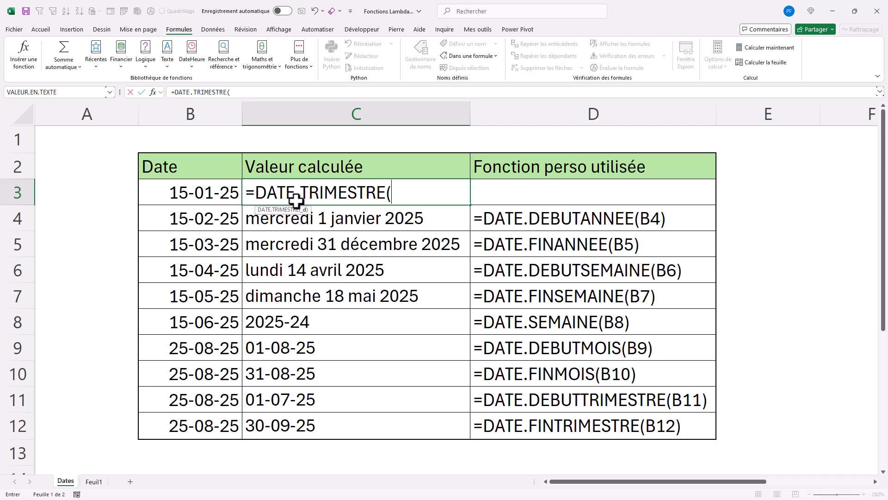
pyautogui.click(208, 191)
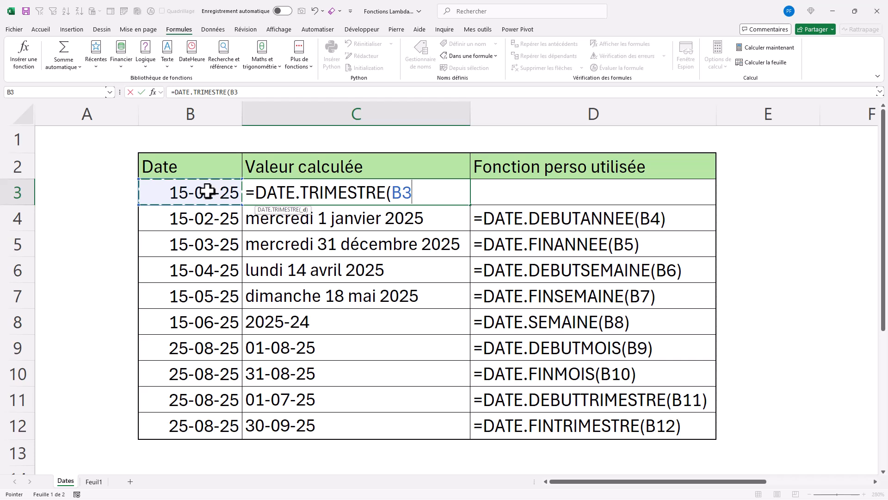
pyautogui.press('Return')
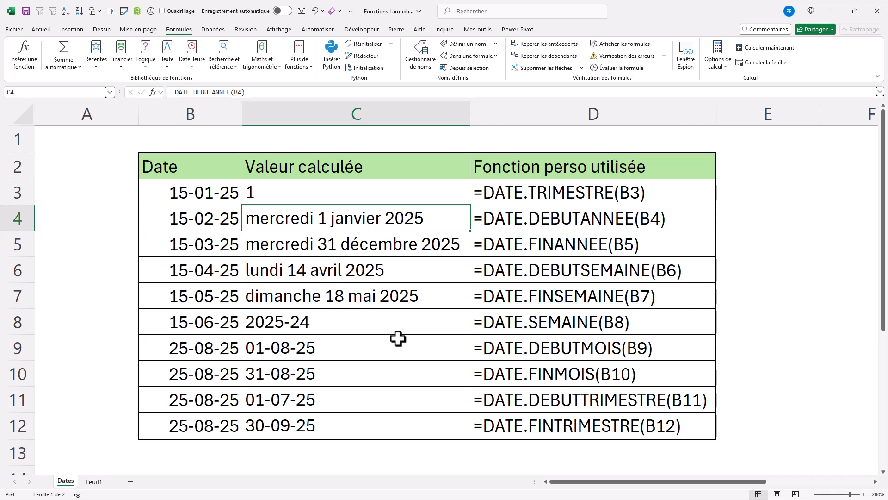
# Review the workbook's defined names and the LAMBDA behind DATE.DEBUTANNEE.
pyautogui.click(430, 68)
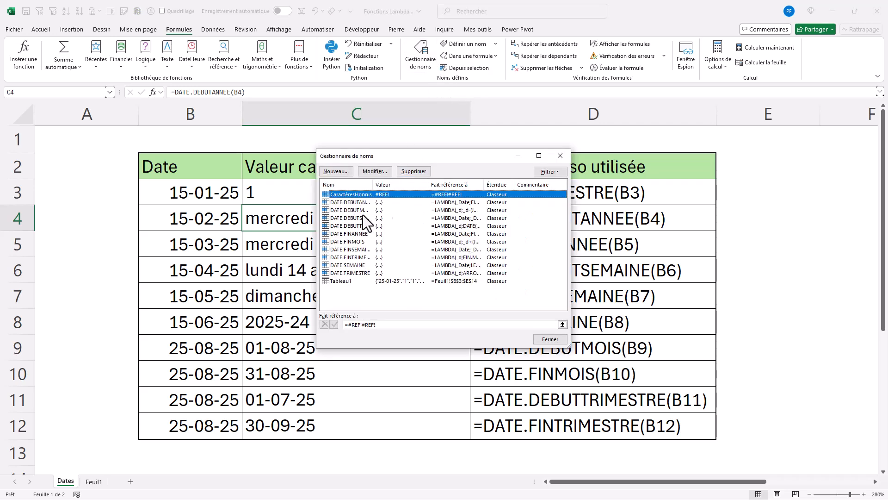
pyautogui.click(348, 202)
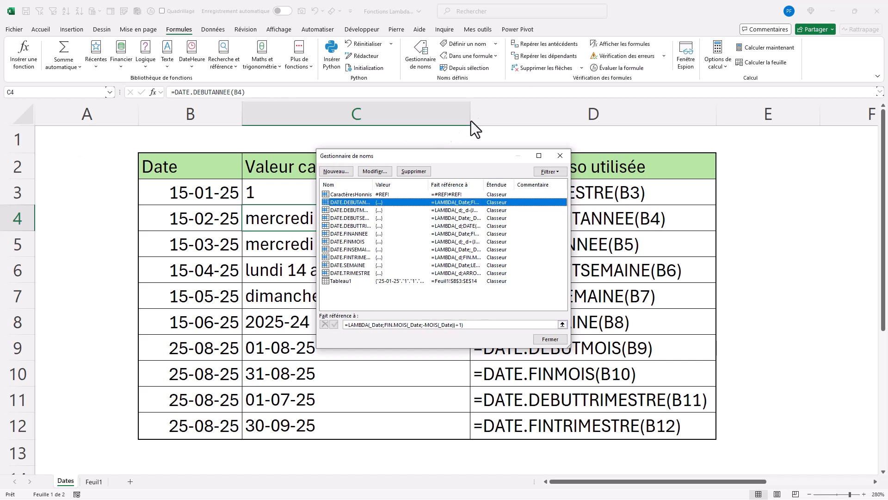
pyautogui.click(561, 155)
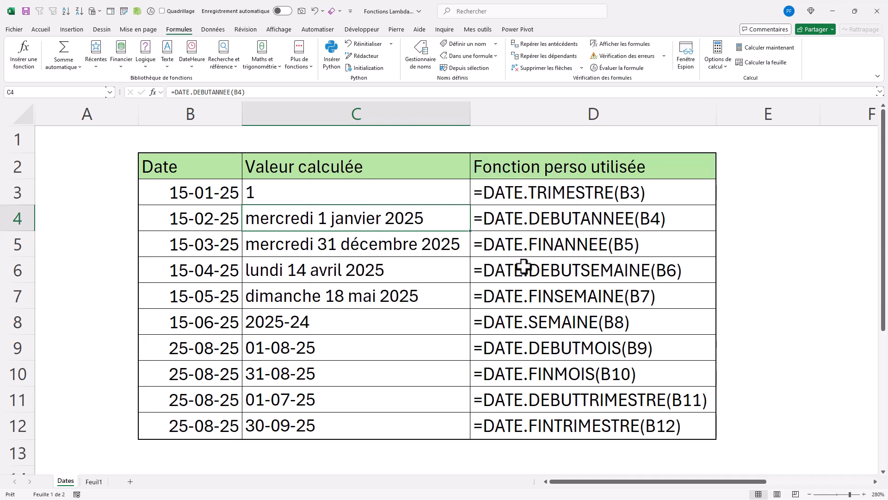
# Copy the calculated values C3:C12 from the Dates sheet into a new blank workbook, starting at B2.
pyautogui.moveTo(289, 190); pyautogui.dragTo(274, 423)
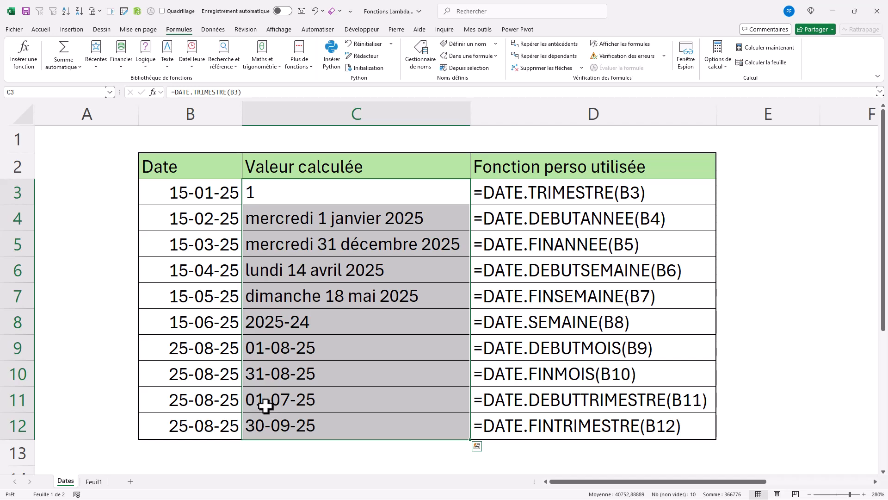
pyautogui.moveTo(373, 206); pyautogui.dragTo(348, 415)
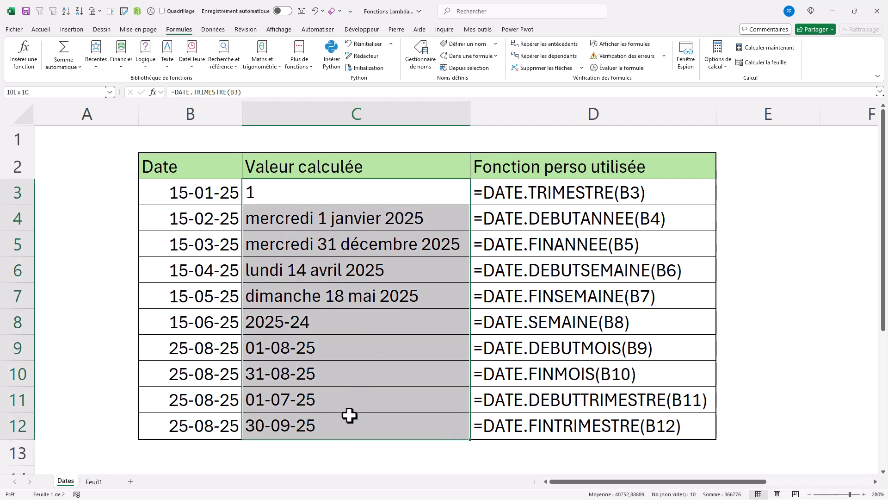
pyautogui.hotkey('ctrl', 'c')
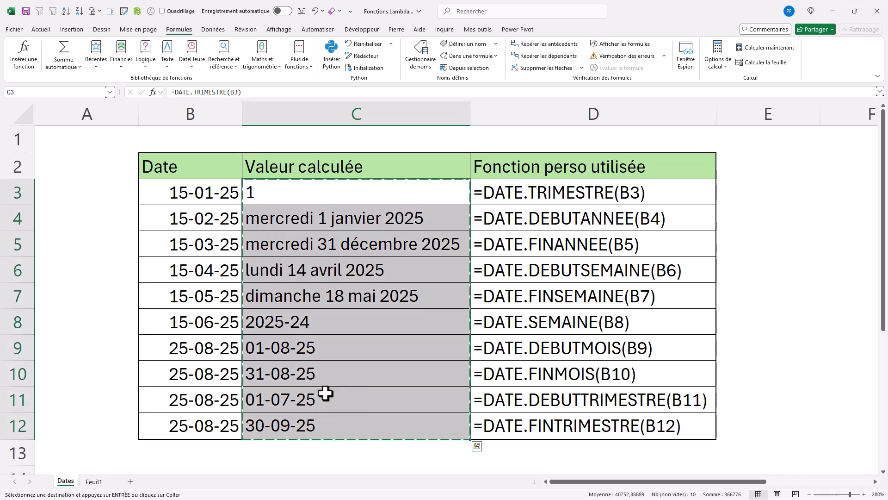
pyautogui.hotkey('ctrl', 'n')
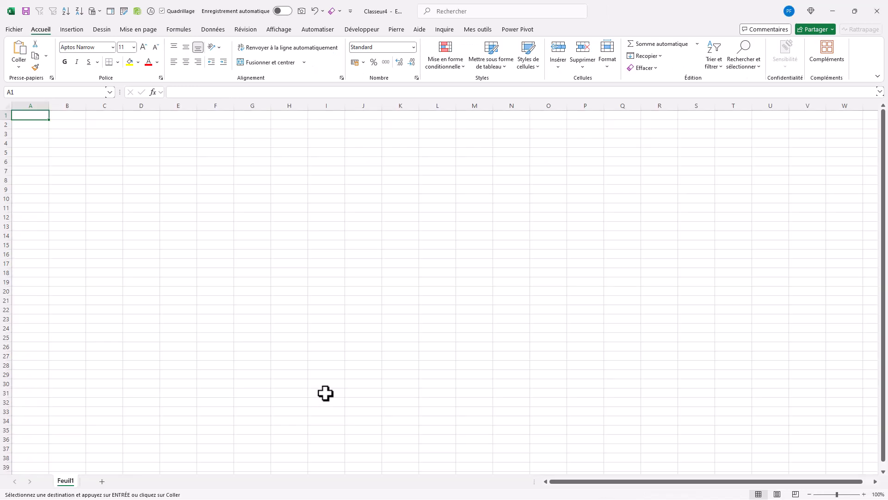
pyautogui.click(76, 126)
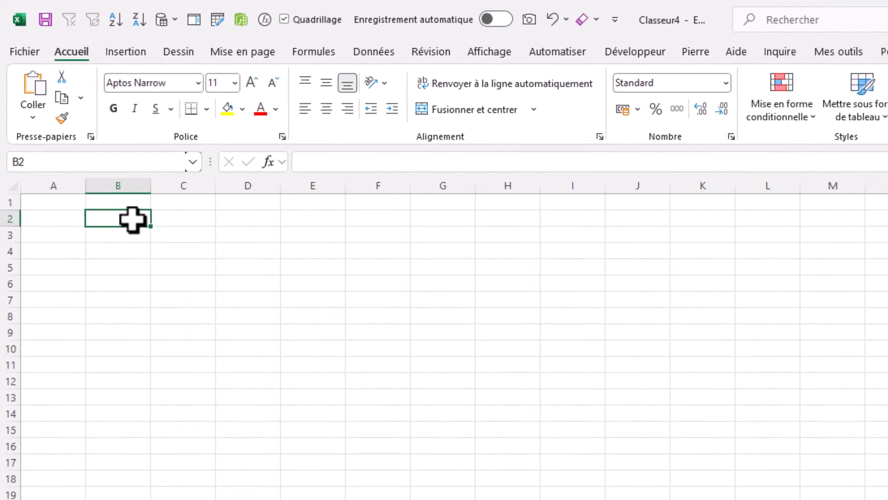
pyautogui.hotkey('ctrl', 'v')
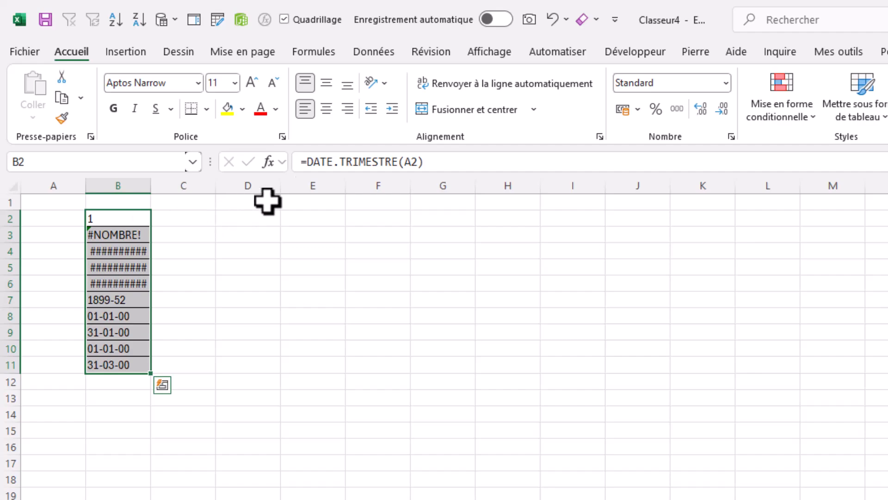
# Check the new workbook's defined names for the custom DATE functions brought over with the pasted cells.
pyautogui.click(330, 52)
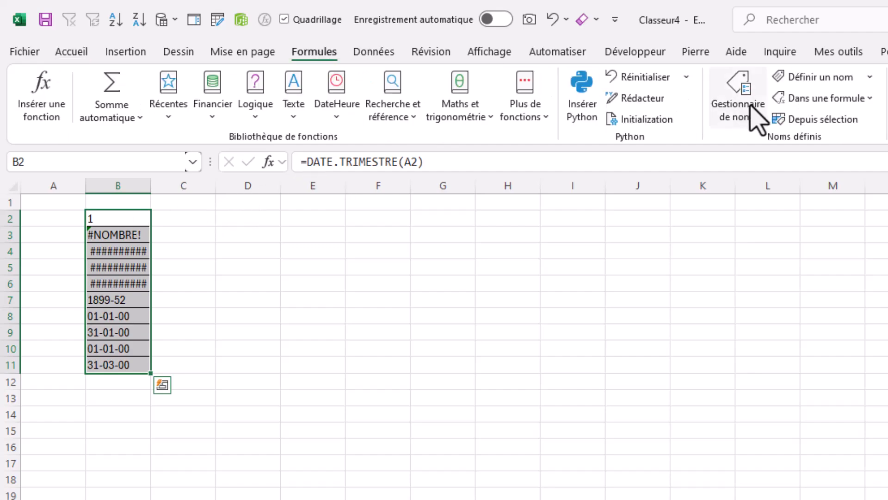
pyautogui.click(750, 107)
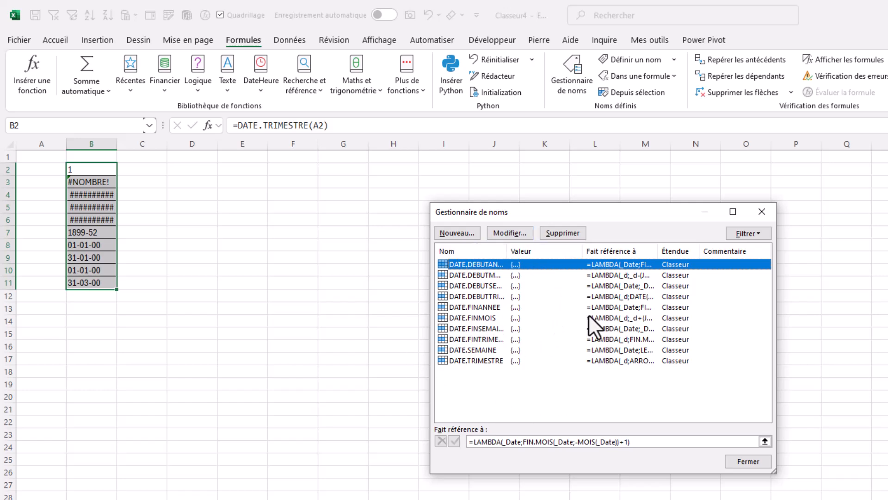
pyautogui.click(762, 211)
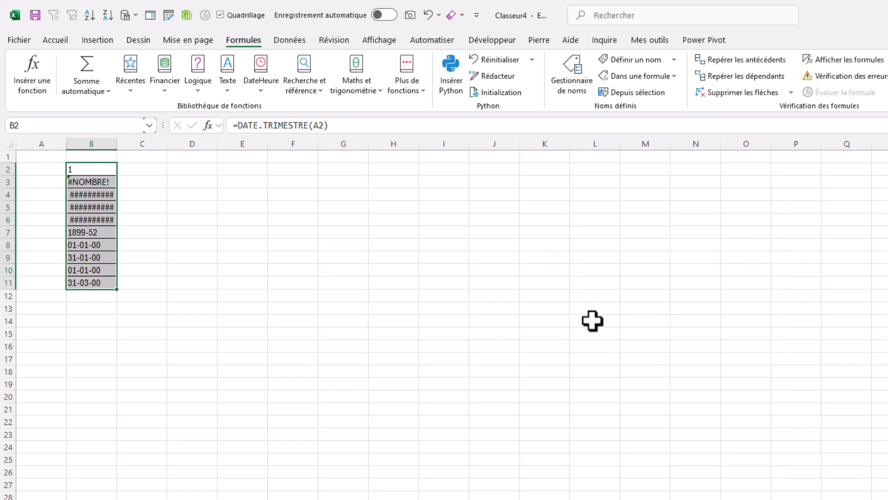